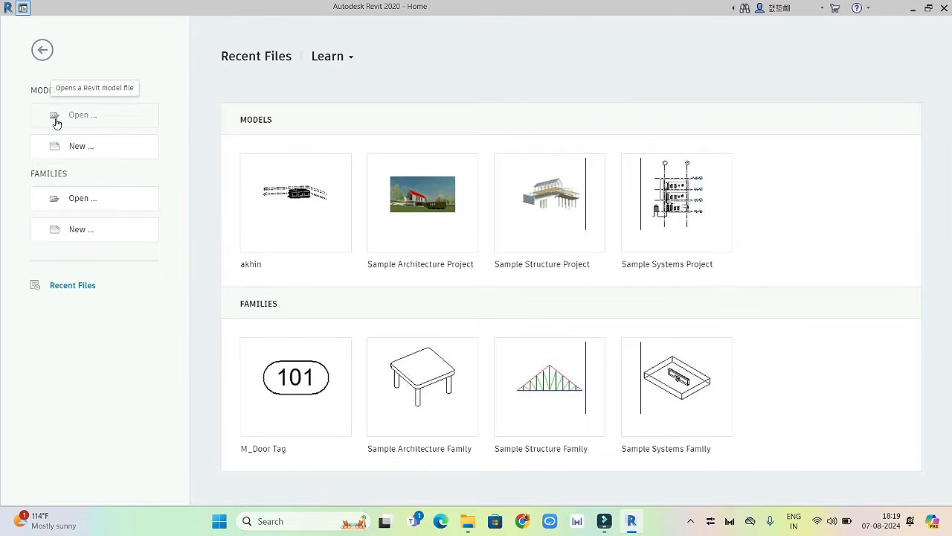
{"action": "left_click", "coordinate": [69, 117]}
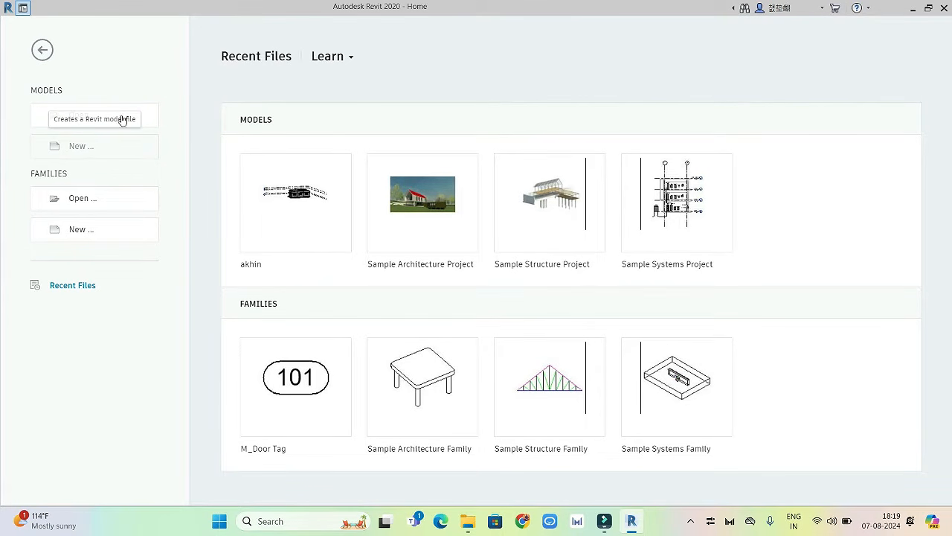
{"action": "left_click", "coordinate": [103, 119]}
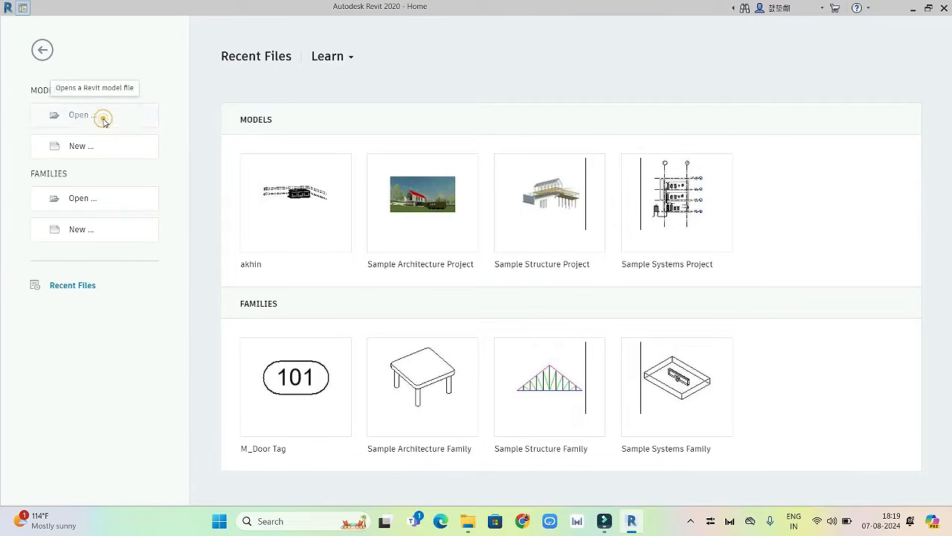
{"action": "left_click", "coordinate": [688, 114]}
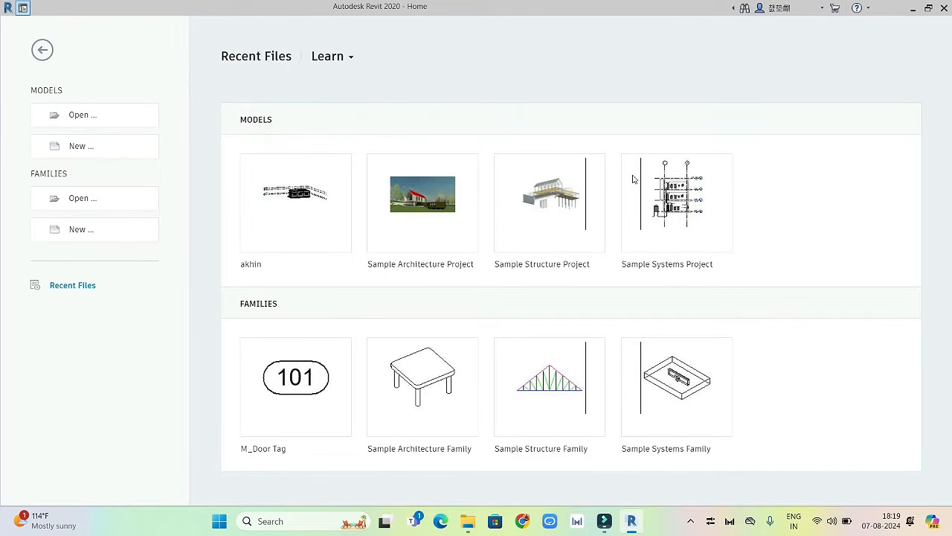
{"action": "left_click", "coordinate": [101, 116]}
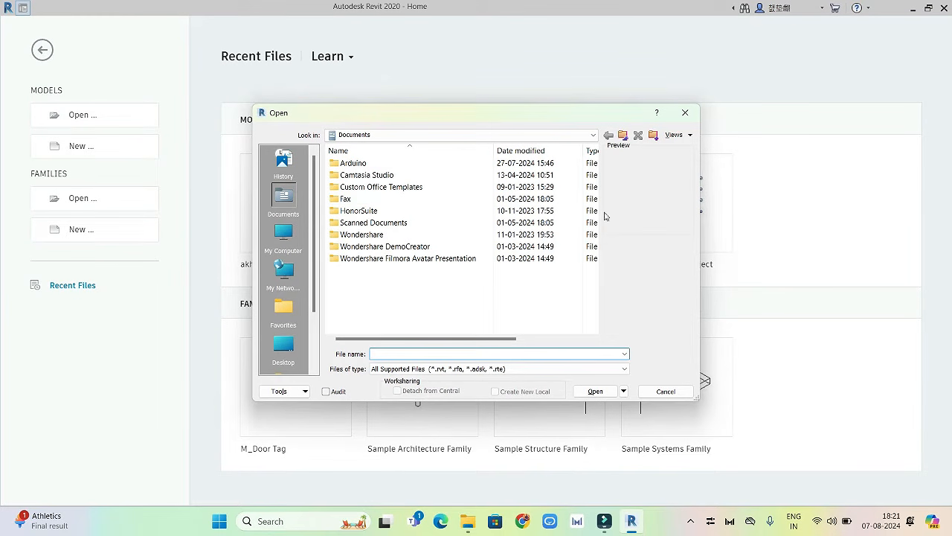
{"action": "left_click", "coordinate": [685, 112]}
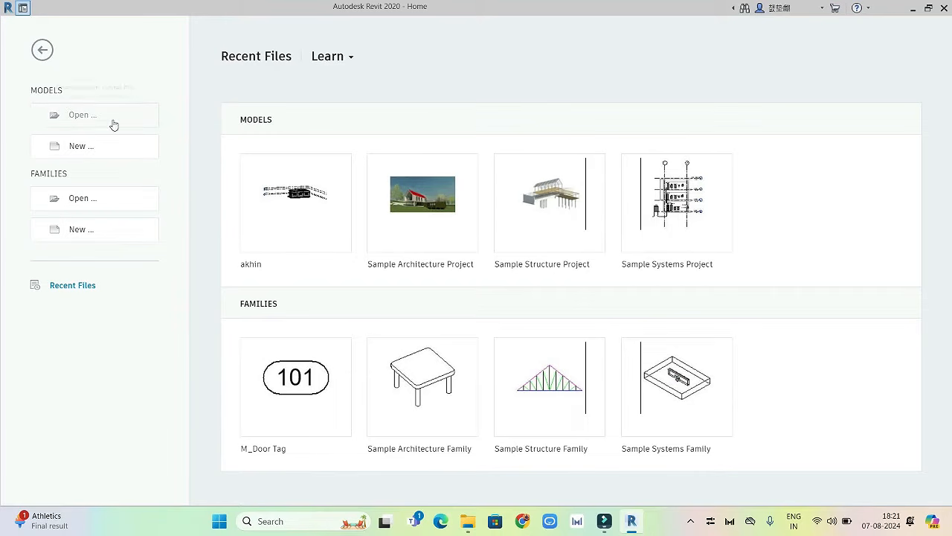
{"action": "left_click", "coordinate": [79, 148]}
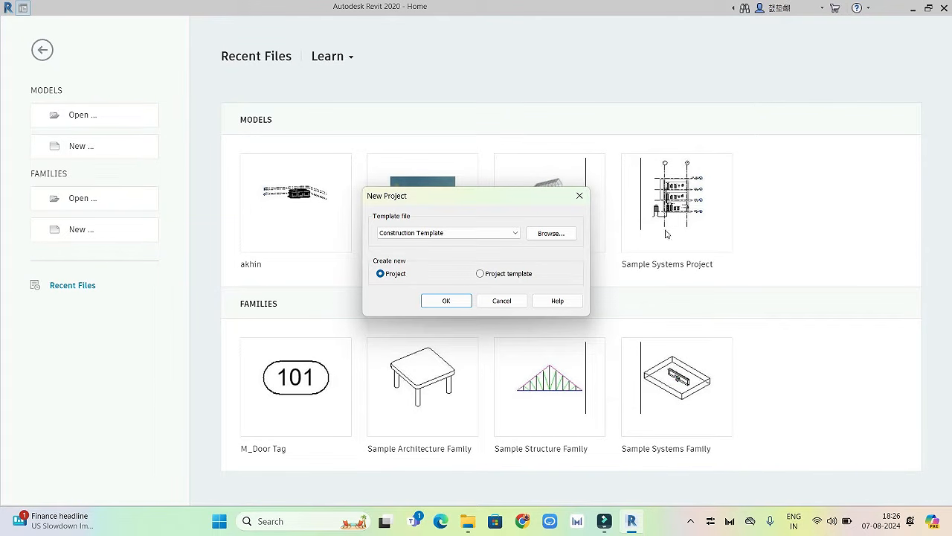
{"action": "left_click", "coordinate": [580, 195]}
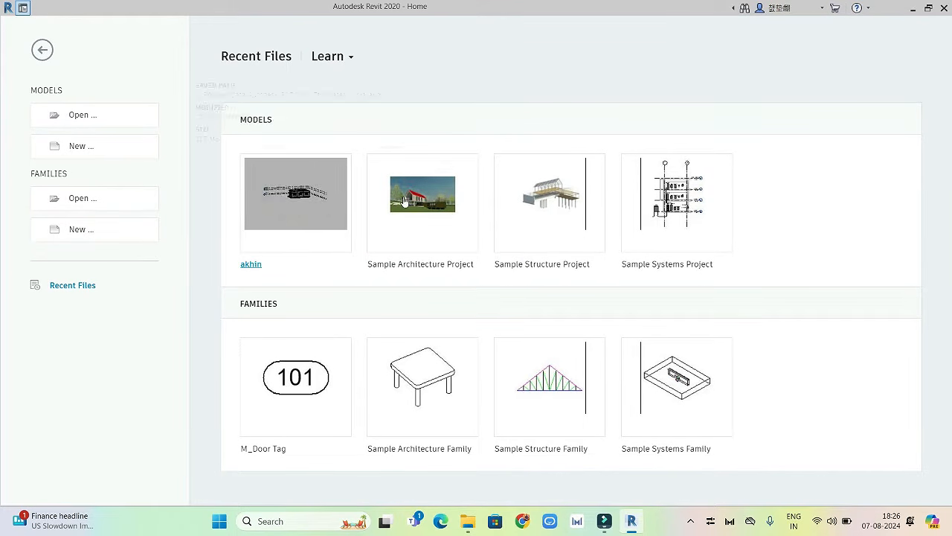
Step: Start a new project model and browse for a template file in place of the Construction Template
{"action": "left_click", "coordinate": [75, 155]}
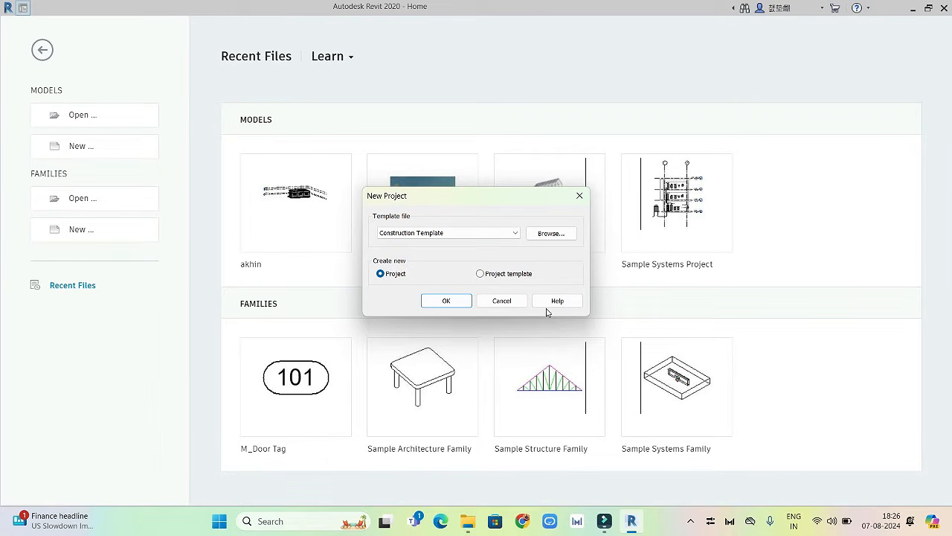
{"action": "left_click", "coordinate": [515, 233]}
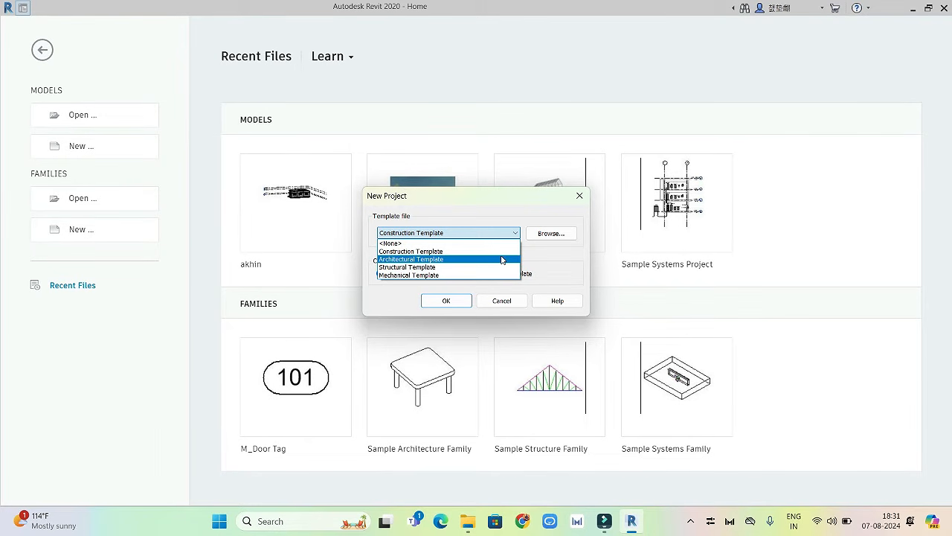
{"action": "left_click", "coordinate": [551, 235]}
{"action": "left_click", "coordinate": [551, 235]}
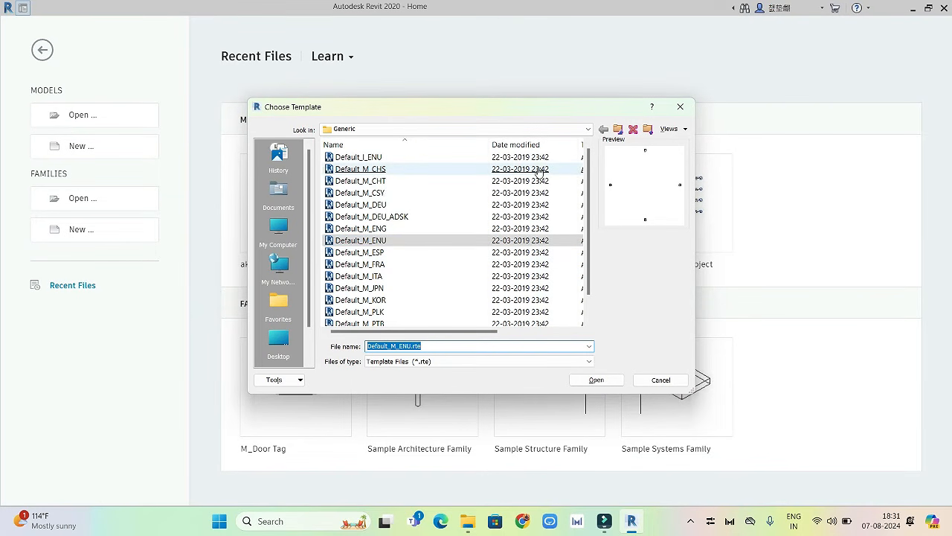
{"action": "scroll", "coordinate": [431, 216], "scroll_direction": "down", "scroll_amount": 1}
{"action": "scroll", "coordinate": [550, 193], "scroll_direction": "up", "scroll_amount": 1}
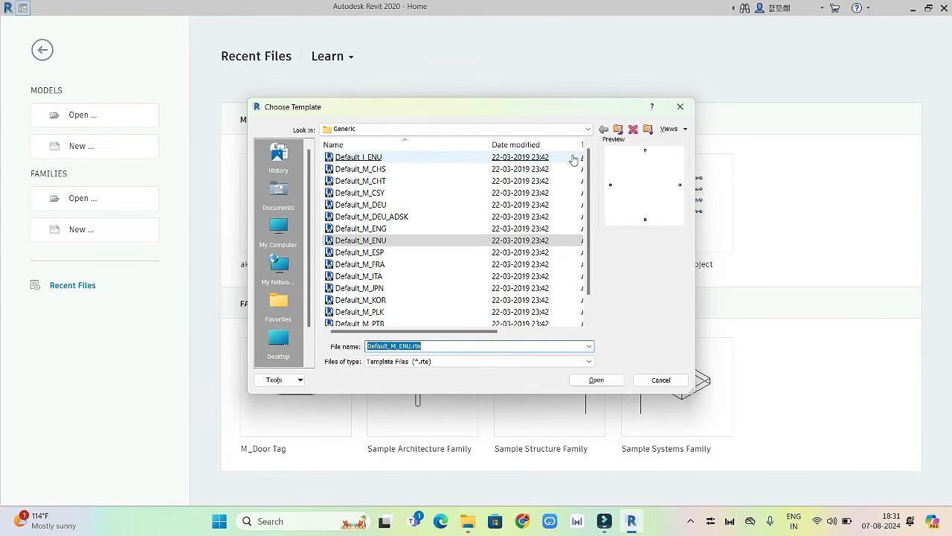
Step: Go up to the RVT 2020 folder in the template chooser
{"action": "left_click", "coordinate": [588, 129]}
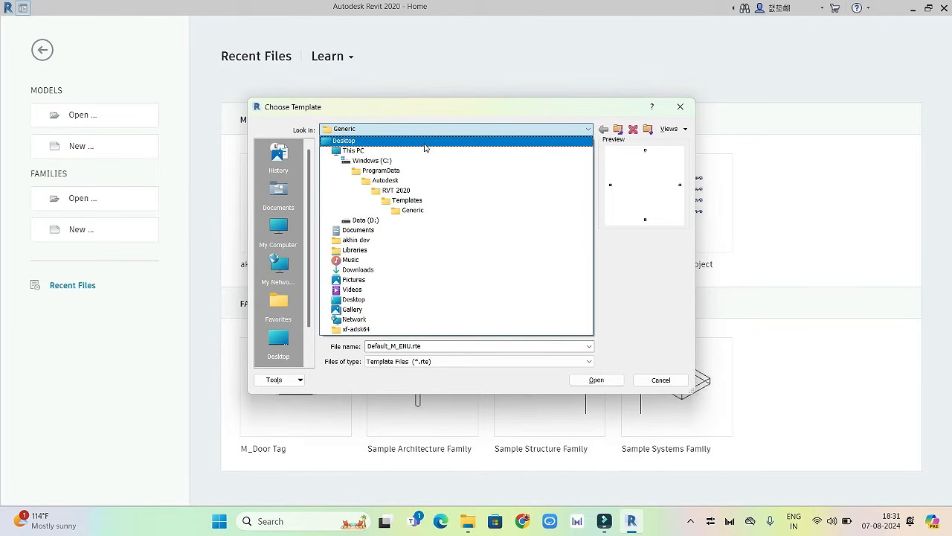
{"action": "left_click", "coordinate": [429, 195]}
{"action": "left_click", "coordinate": [438, 194]}
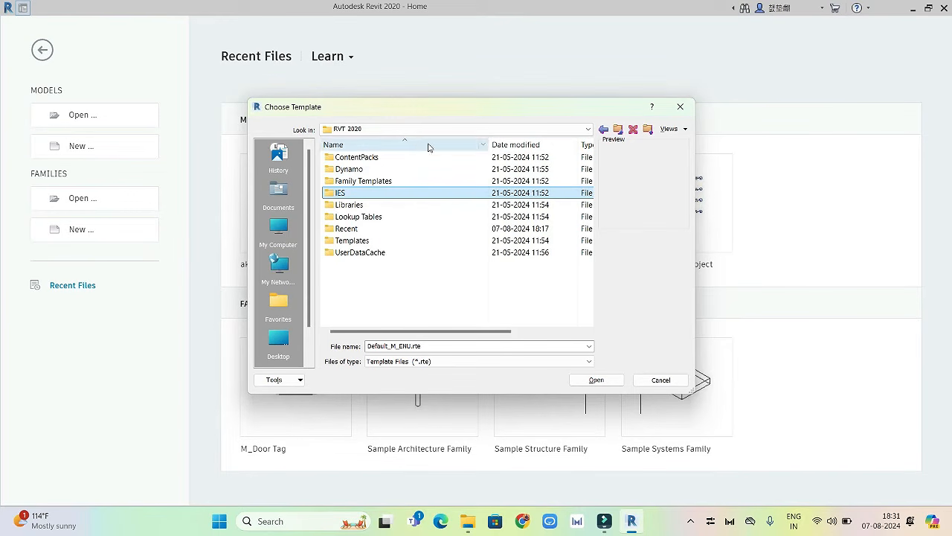
Step: Browse for the template from the desktop through This PC, Windows (C:) and ProgramData to the Autodesk folder
{"action": "left_click", "coordinate": [528, 128]}
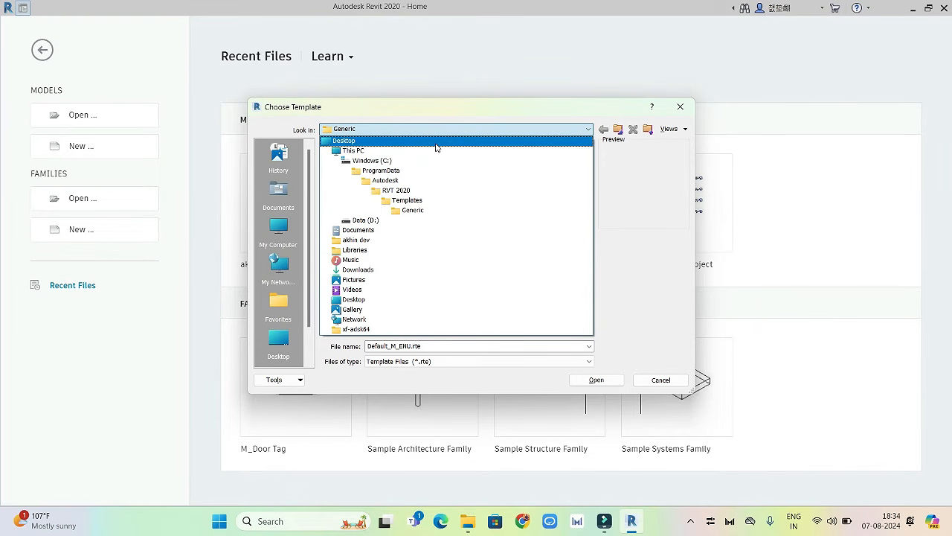
{"action": "left_click", "coordinate": [435, 141]}
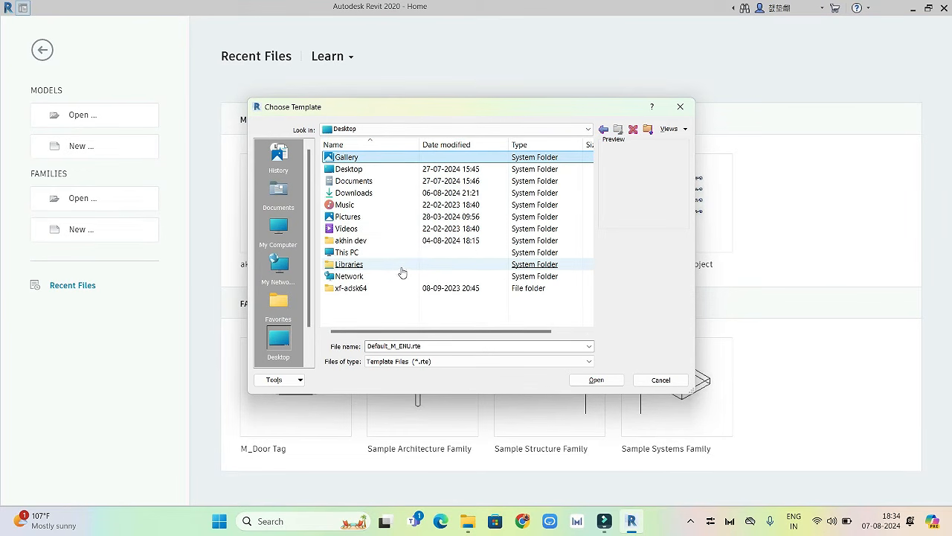
{"action": "double_click", "coordinate": [351, 253]}
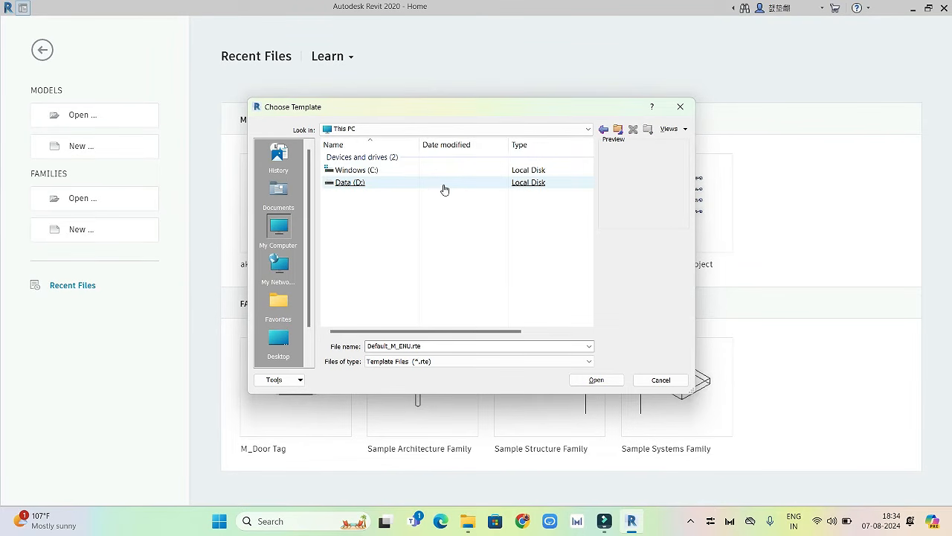
{"action": "double_click", "coordinate": [372, 171]}
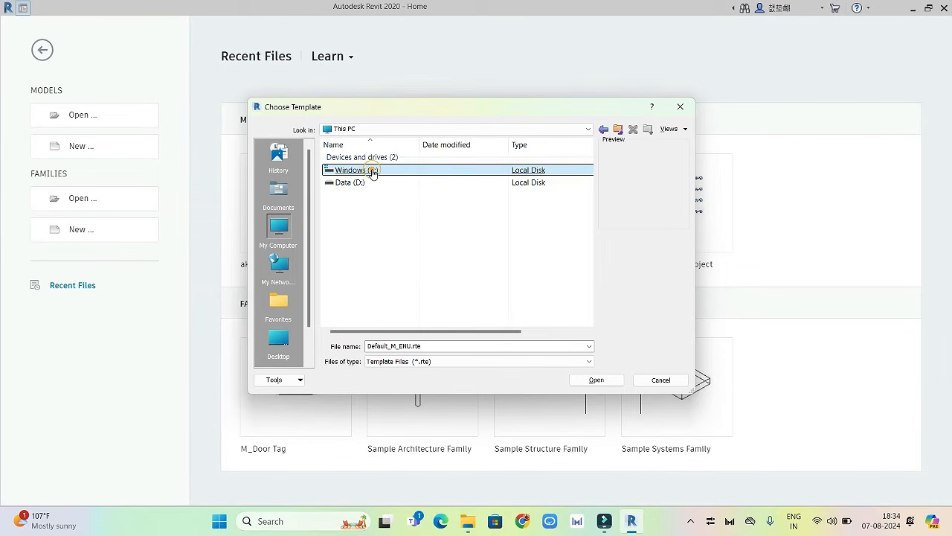
{"action": "double_click", "coordinate": [364, 253]}
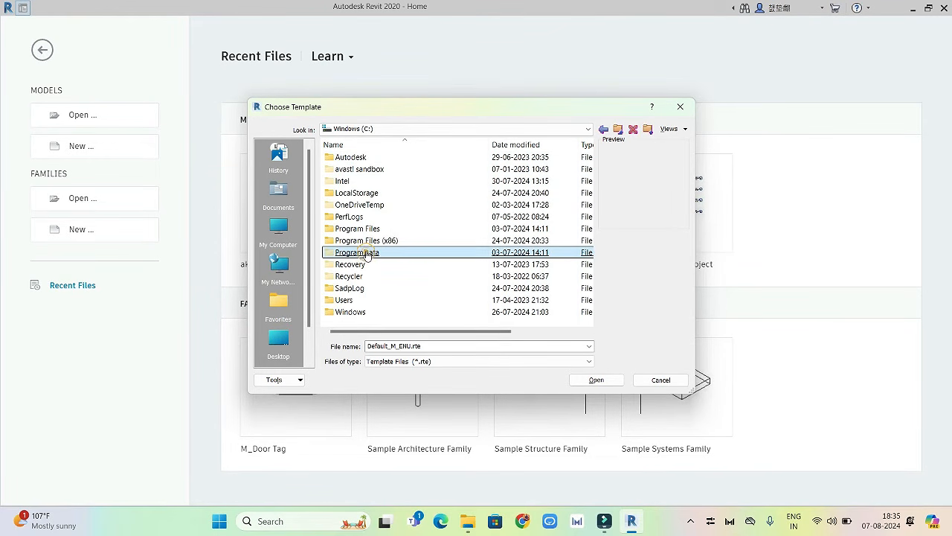
{"action": "double_click", "coordinate": [349, 169]}
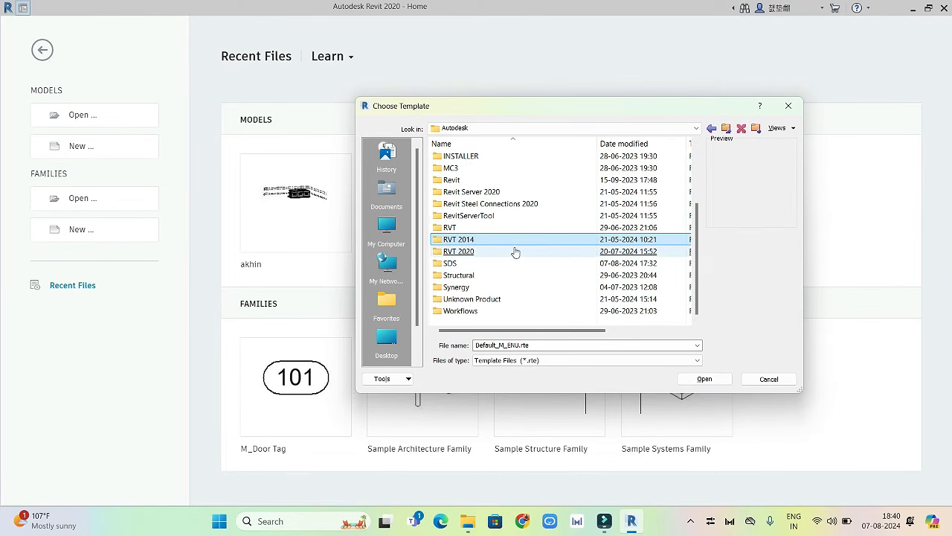
Step: Open the Templates folder inside RVT 2020, moving the Choose Template dialog clear of the New Project dialog
{"action": "left_click", "coordinate": [466, 253]}
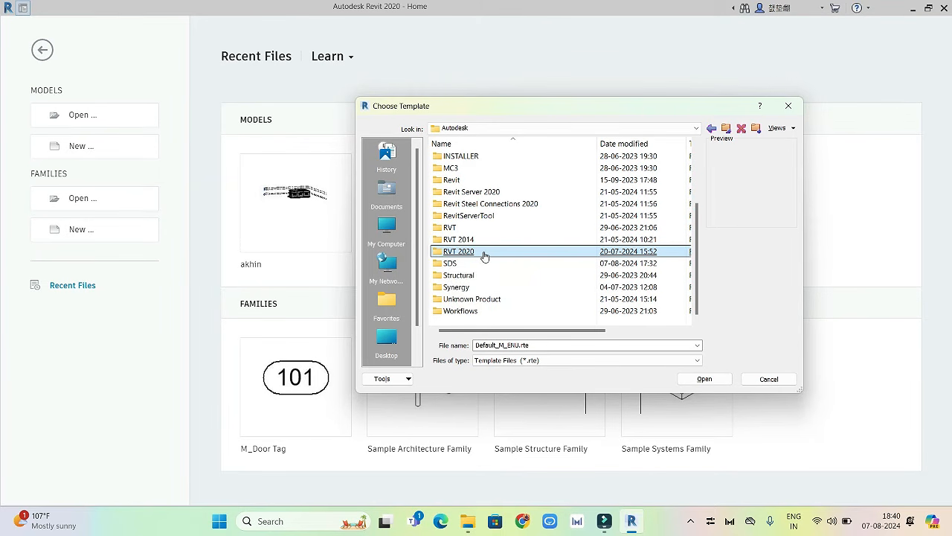
{"action": "double_click", "coordinate": [482, 252]}
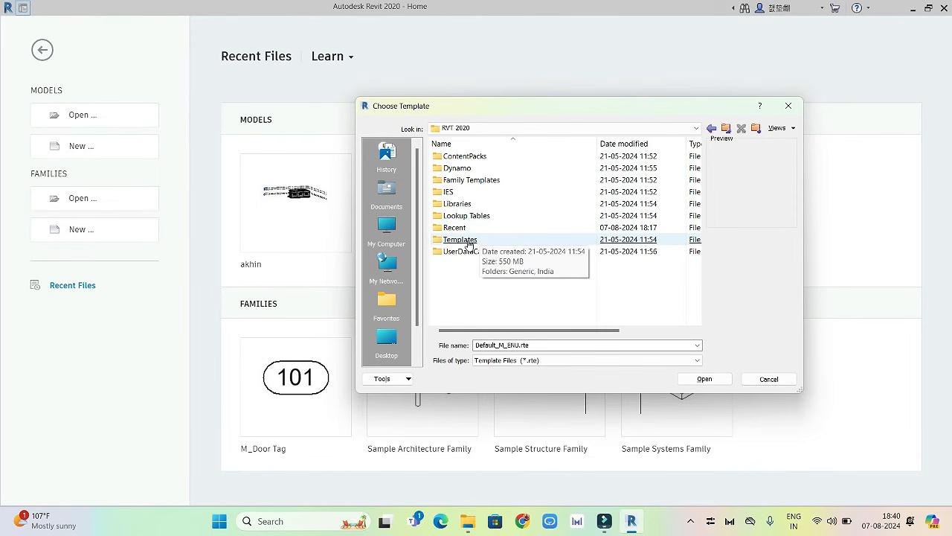
{"action": "left_click_drag", "start_coordinate": [574, 106], "coordinate": [691, 204]}
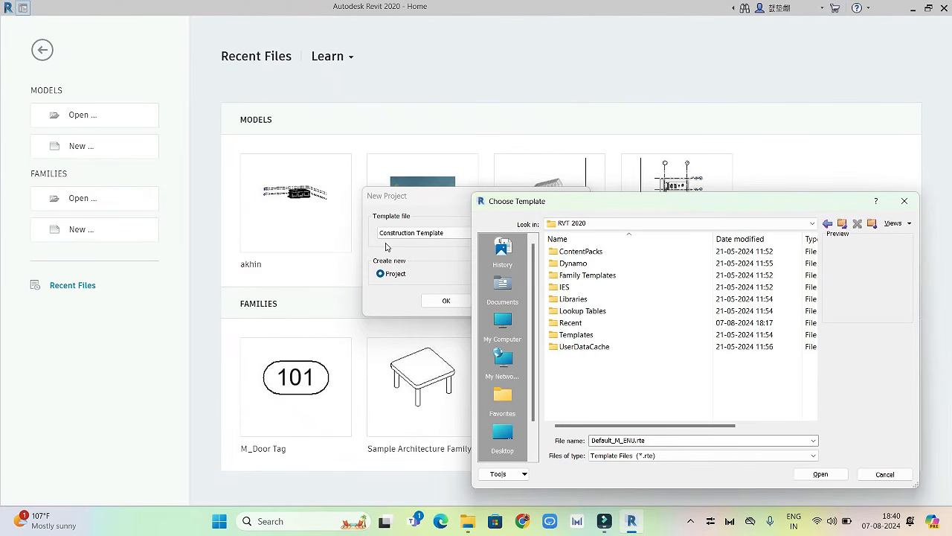
{"action": "left_click", "coordinate": [575, 335]}
{"action": "double_click", "coordinate": [601, 334]}
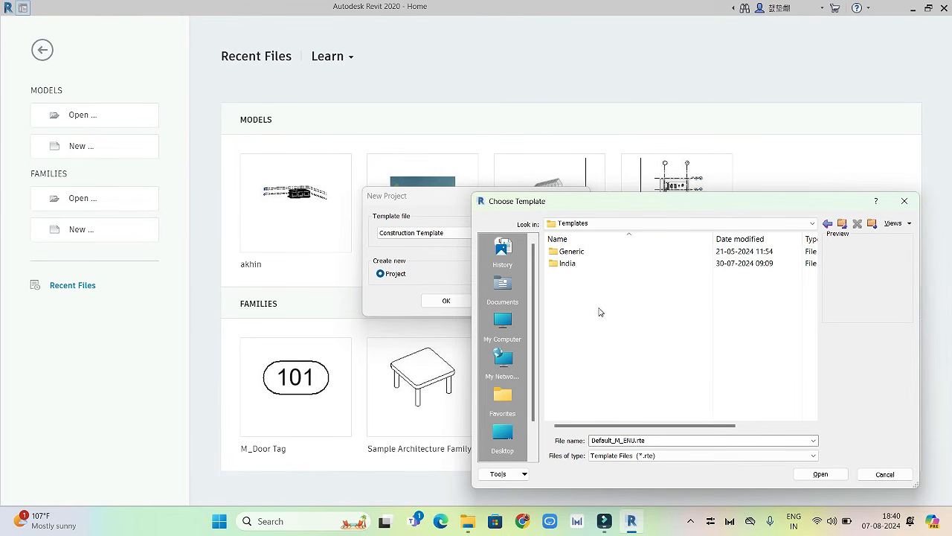
Step: Choose the DefaultMetric template from the India folder and create the new project with it
{"action": "left_click", "coordinate": [567, 264]}
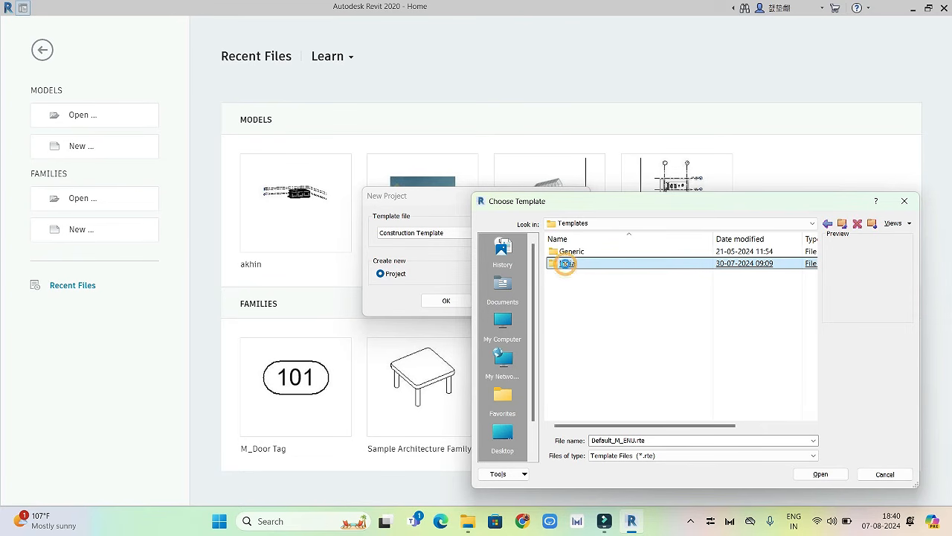
{"action": "double_click", "coordinate": [567, 264]}
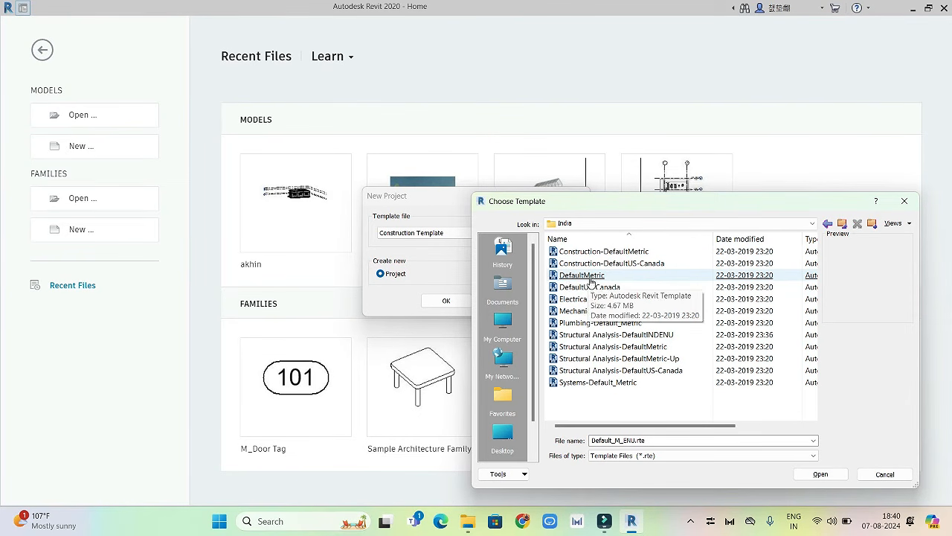
{"action": "double_click", "coordinate": [582, 276]}
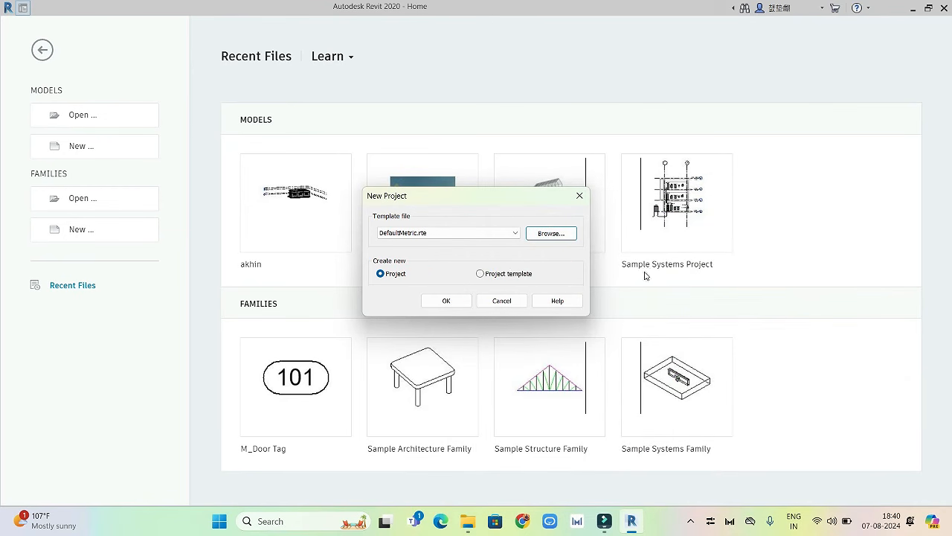
{"action": "left_click", "coordinate": [515, 232]}
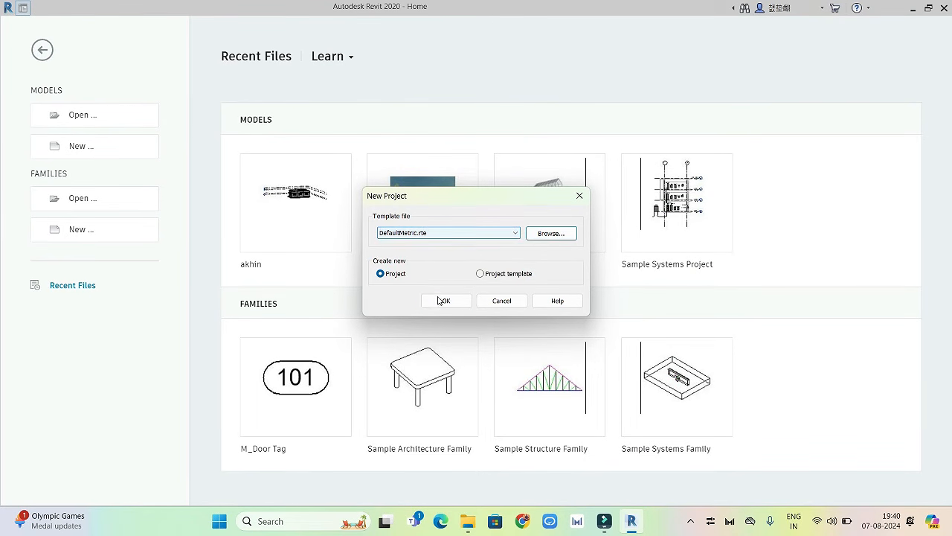
{"action": "left_click", "coordinate": [447, 302]}
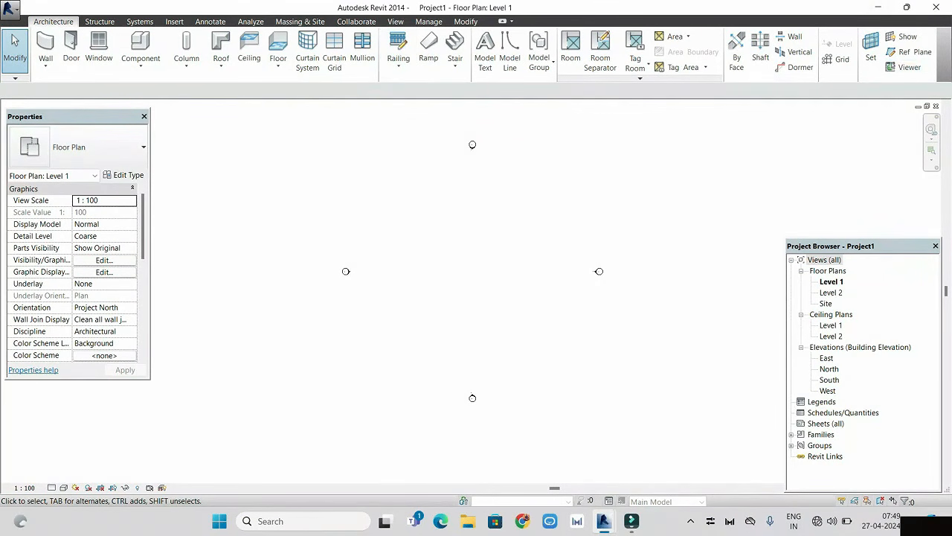
{"action": "left_click", "coordinate": [466, 21]}
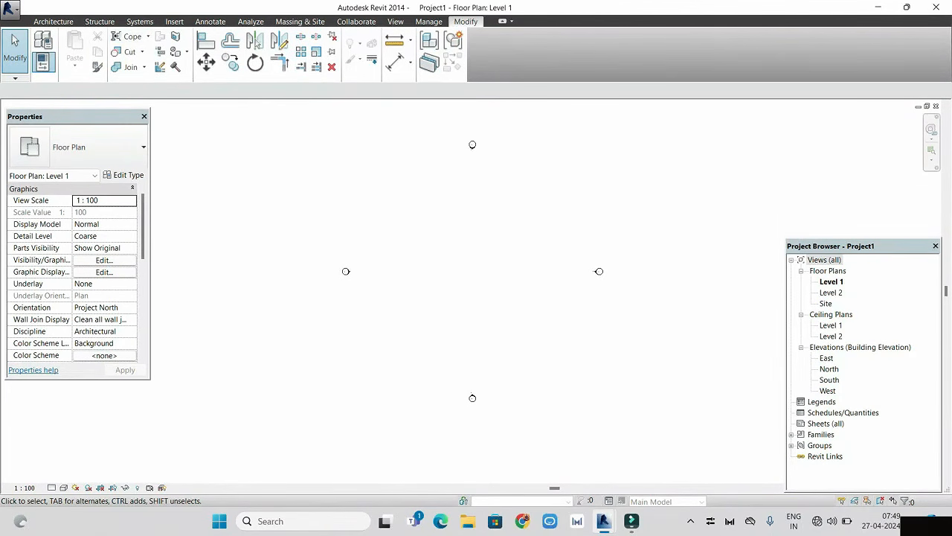
{"action": "scroll", "coordinate": [485, 275], "scroll_direction": "up", "scroll_amount": 3}
{"action": "scroll", "coordinate": [485, 275], "scroll_direction": "down", "scroll_amount": 3}
Step: Examine the General settings in the program's Options dialog and close it without changes
{"action": "left_click", "coordinate": [9, 9]}
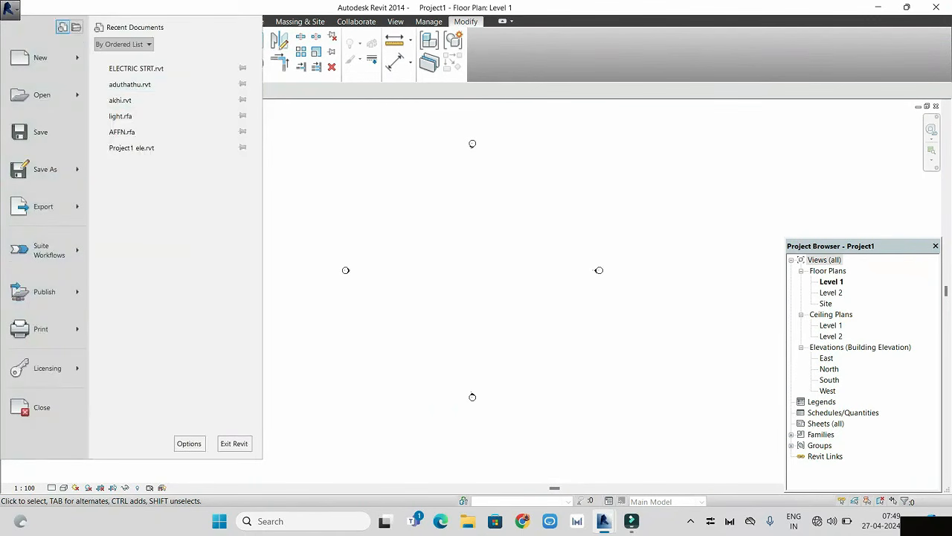
{"action": "left_click", "coordinate": [189, 444]}
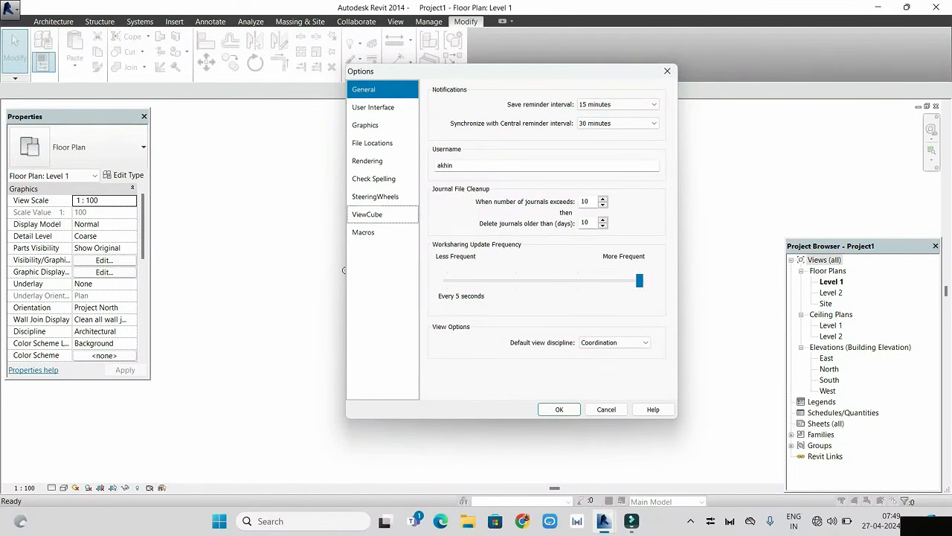
{"action": "key", "text": "Escape"}
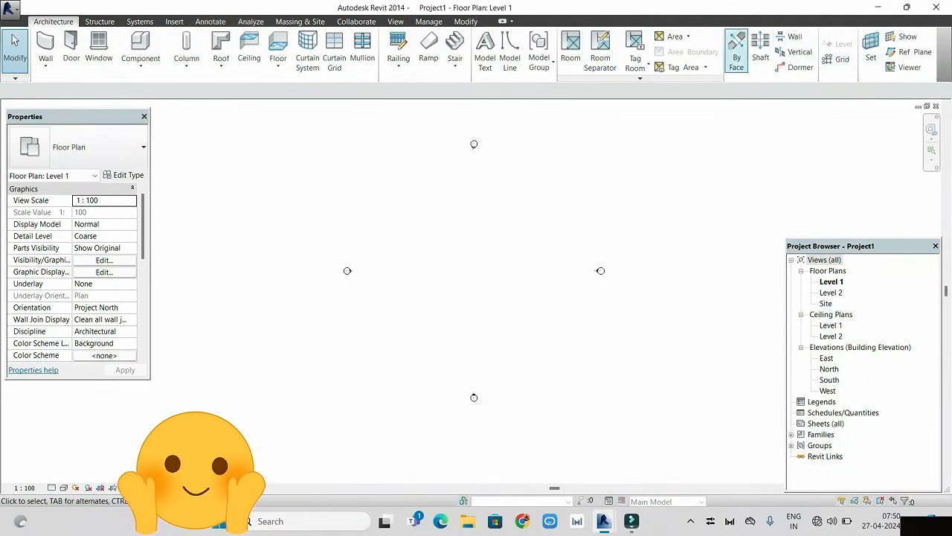
{"action": "scroll", "coordinate": [465, 229], "scroll_direction": "down", "scroll_amount": 2}
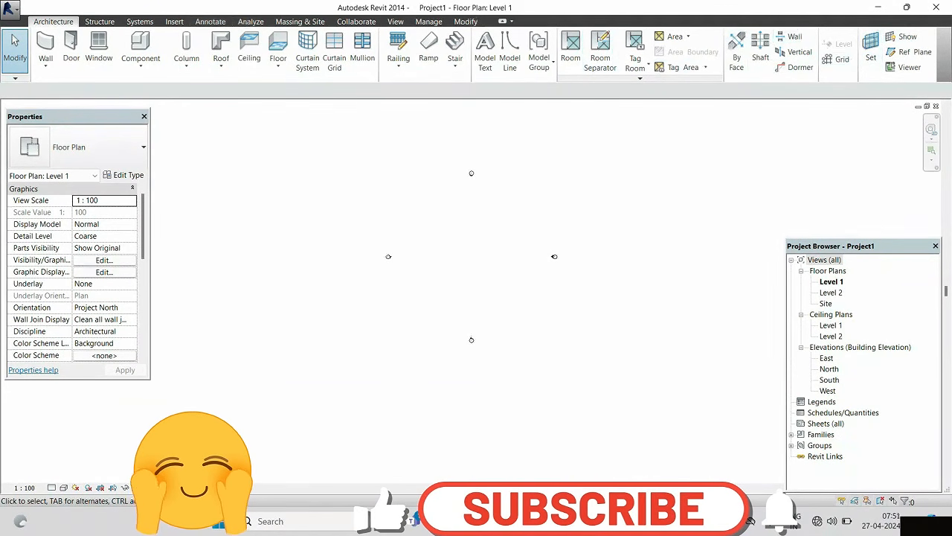
{"action": "scroll", "coordinate": [717, 138], "scroll_direction": "up", "scroll_amount": 1}
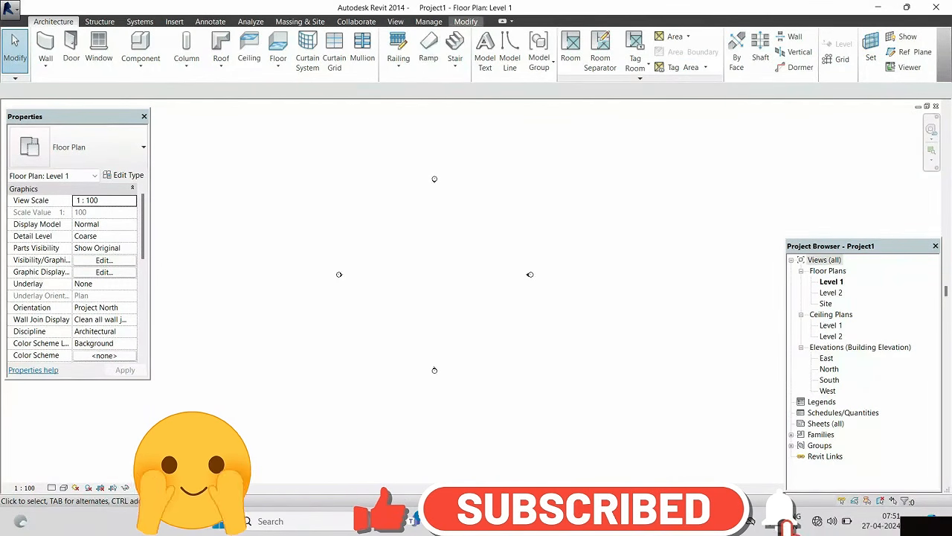